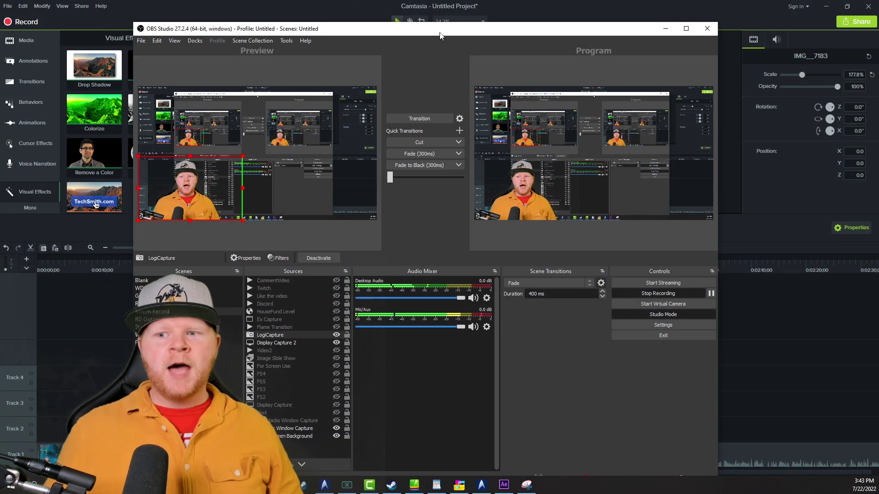
Move the OBS window, enable the CommentVideo source, and transition the scene live to Program.
left_click_drag(441, 36, 524, 22)
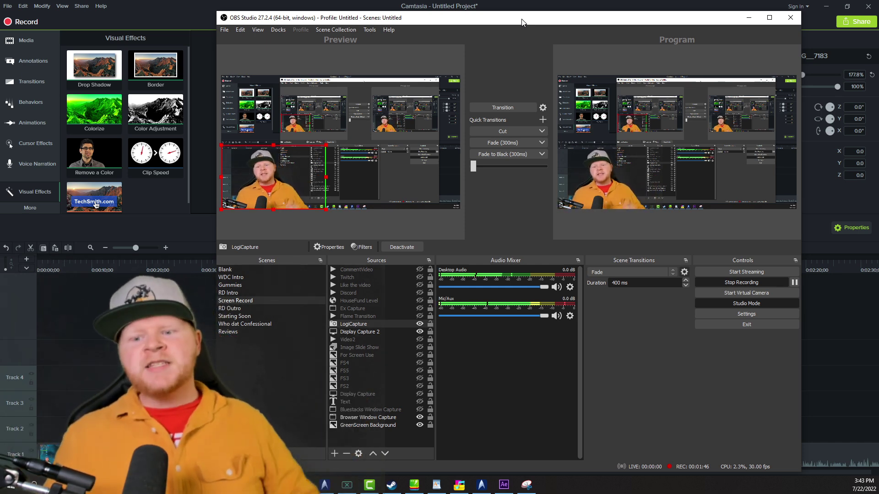
left_click(419, 270)
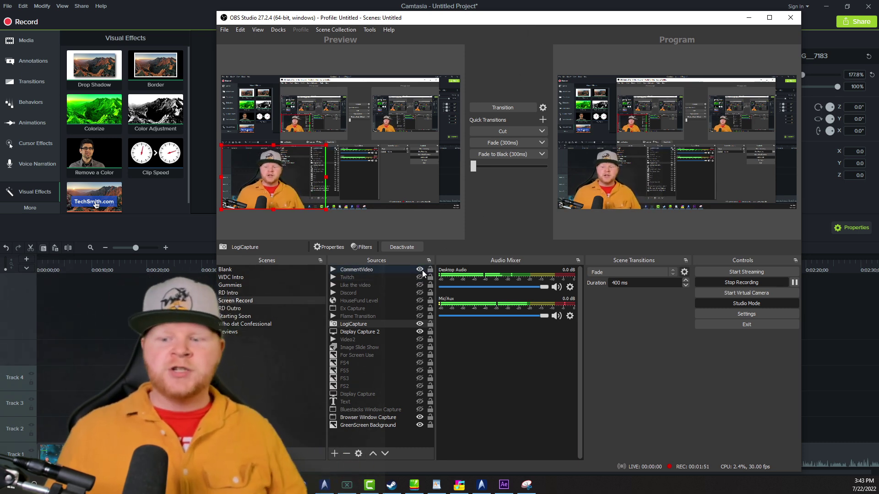
left_click(510, 109)
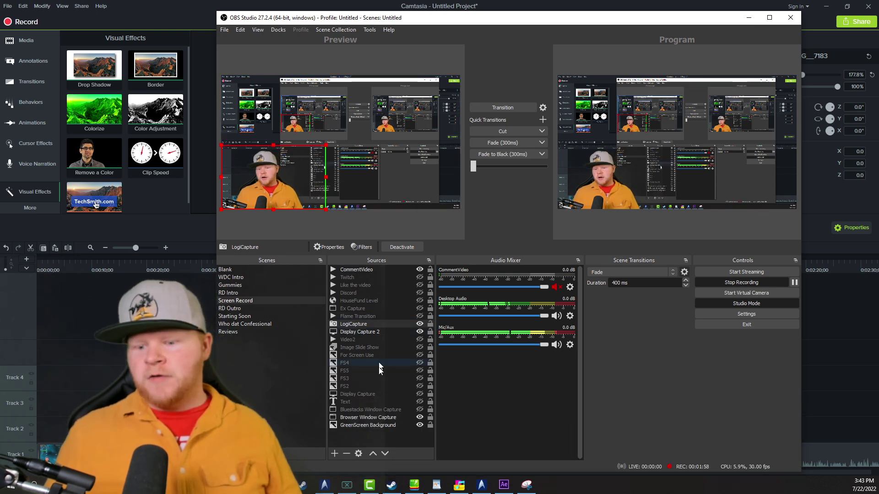
Review the Chroma Key filter settings on the CommentVideo source in its Filters window.
left_click(391, 269)
right_click(391, 269)
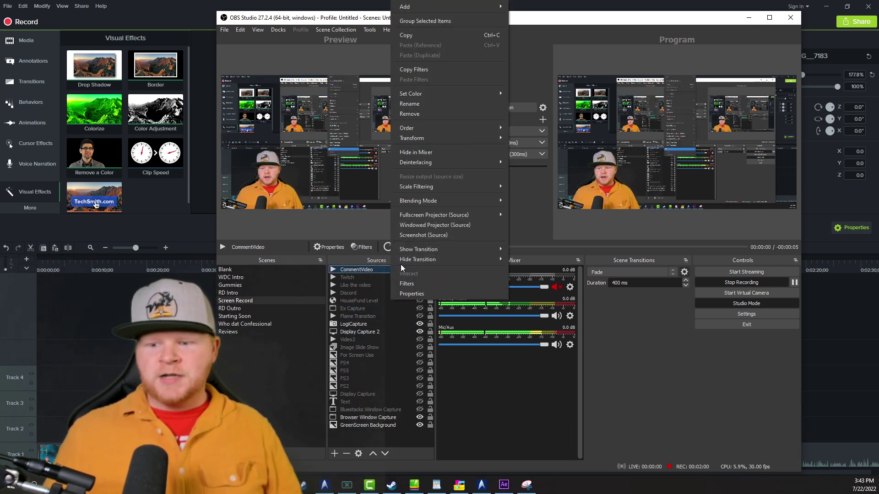
left_click(443, 282)
left_click(354, 265)
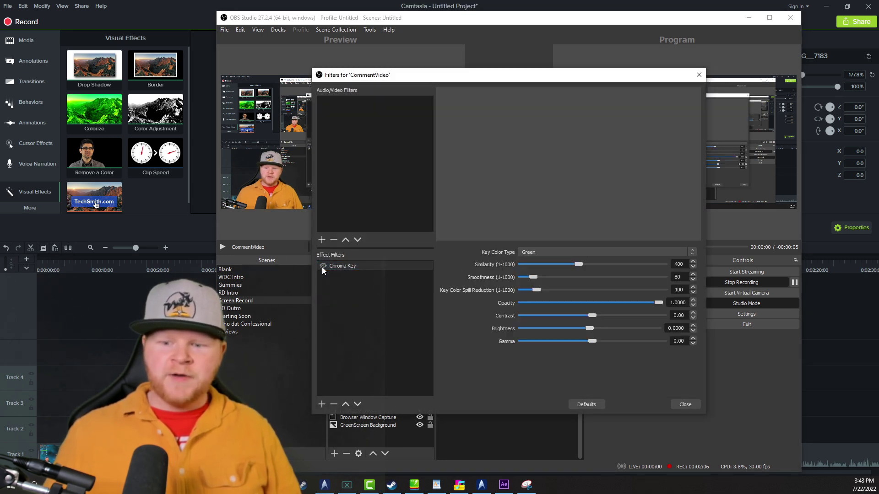
left_click(685, 405)
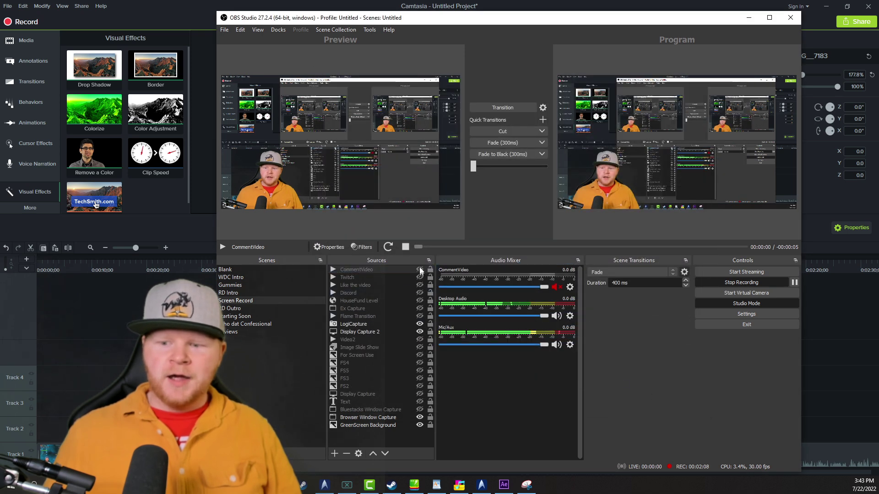
Re-enable CommentVideo, transition it live, then reopen and close its Filters window.
left_click(420, 269)
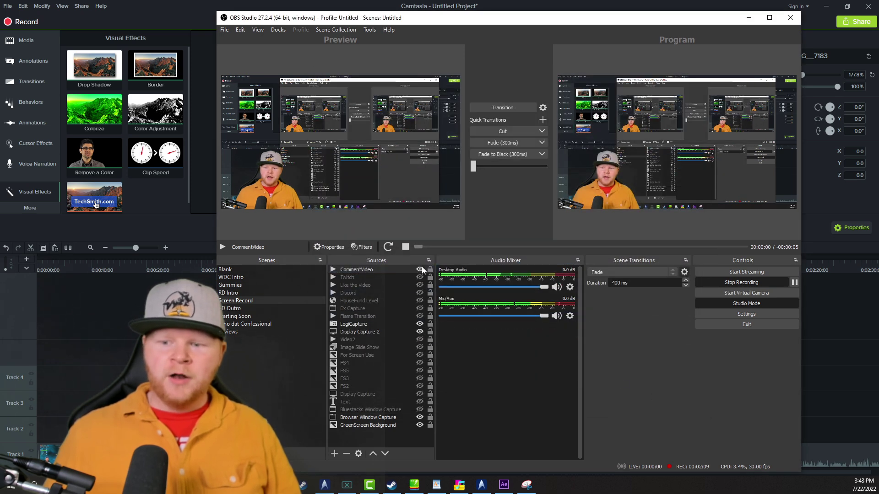
left_click(506, 107)
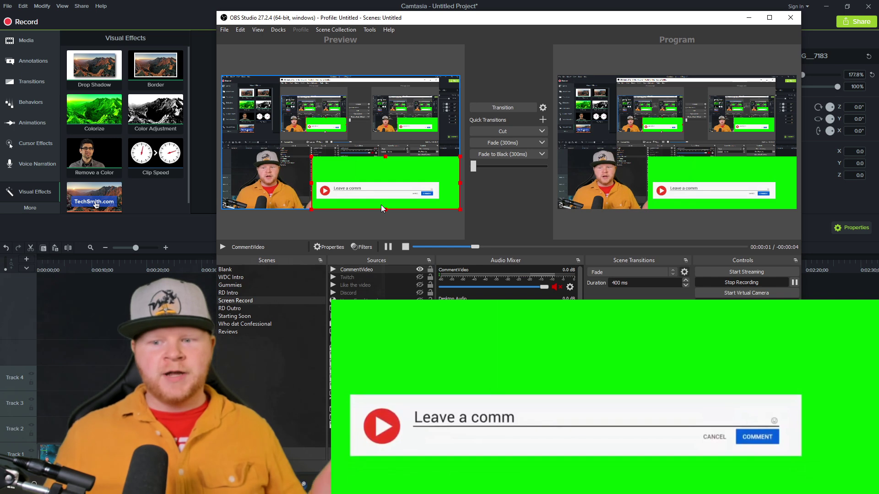
right_click(378, 269)
left_click(396, 283)
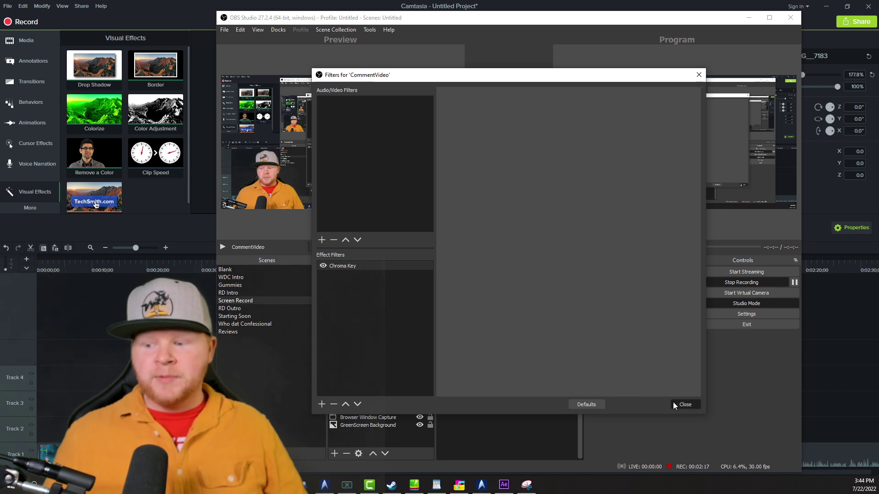
left_click(673, 403)
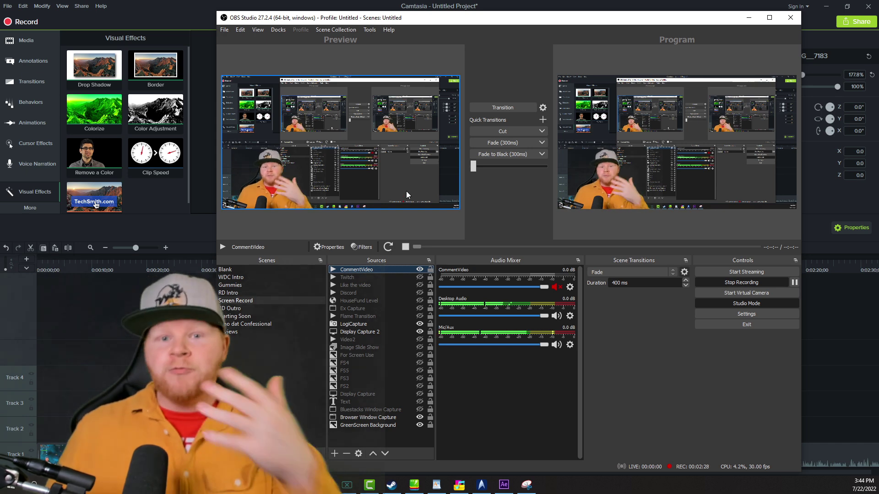
Minimize OBS Studio to reveal the Camtasia untitled project behind it.
left_click(749, 18)
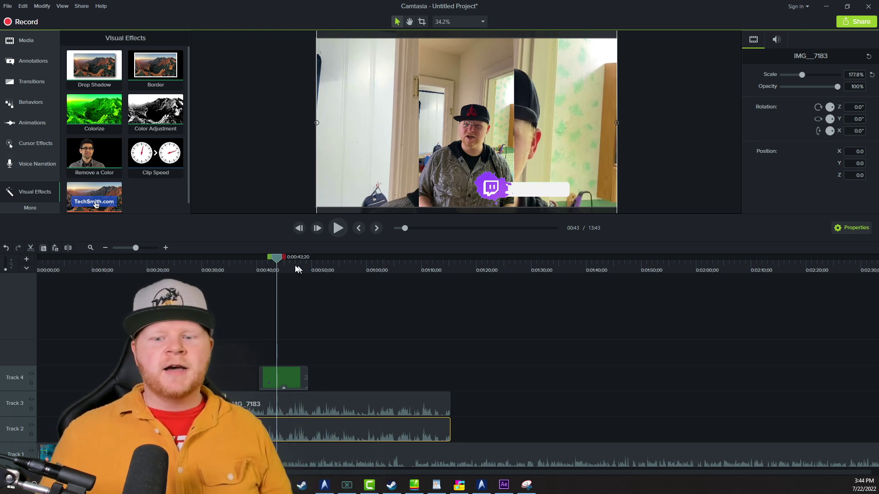
Scrub the timeline to about 0:00:48, then select the green Track 4 clip to see its Remove a Color effect.
left_click_drag(286, 258, 346, 258)
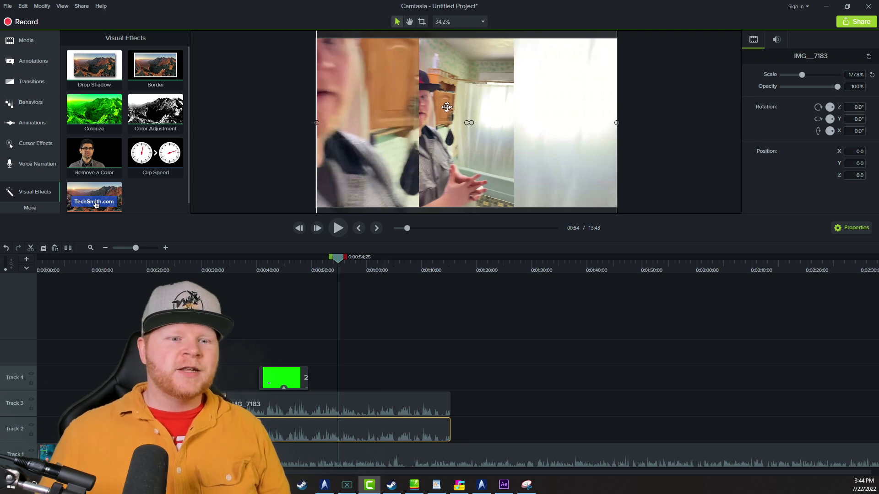
left_click(274, 270)
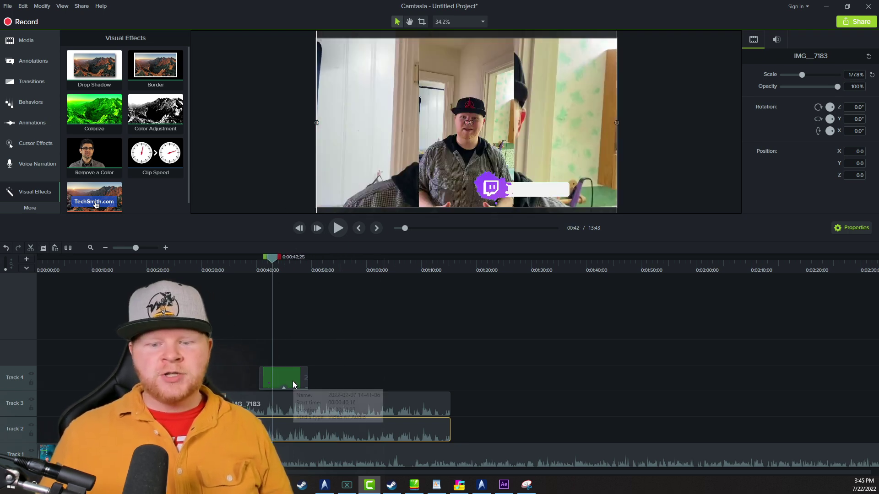
left_click(300, 371)
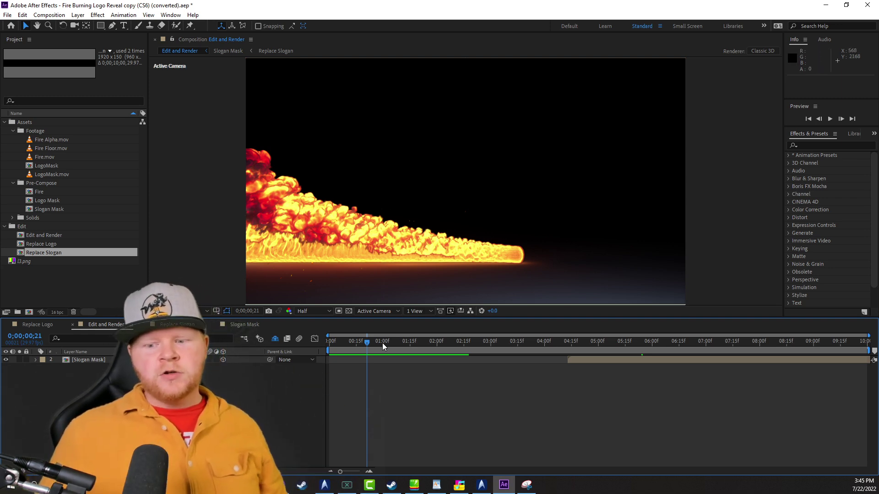
Preview the fire reveal, stop at 0;00;01;07, select LogoMask, and scrub to about 0;00;02;19.
left_click_drag(368, 343, 332, 347)
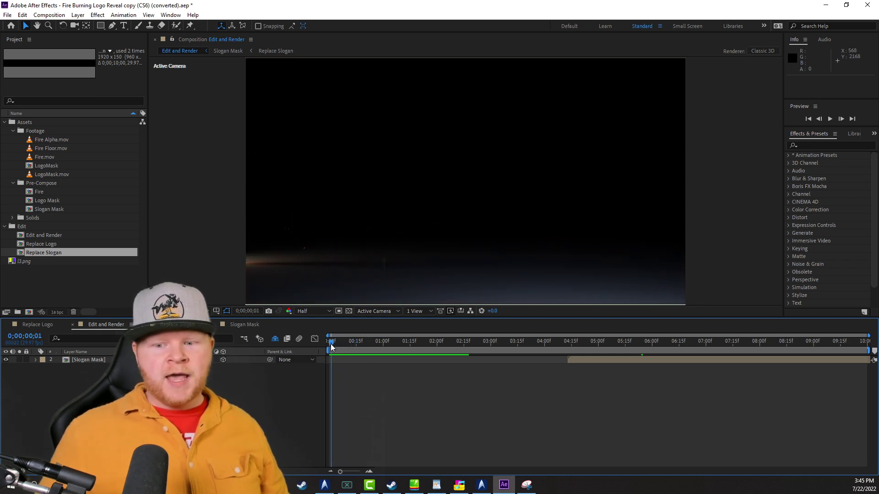
left_click(830, 119)
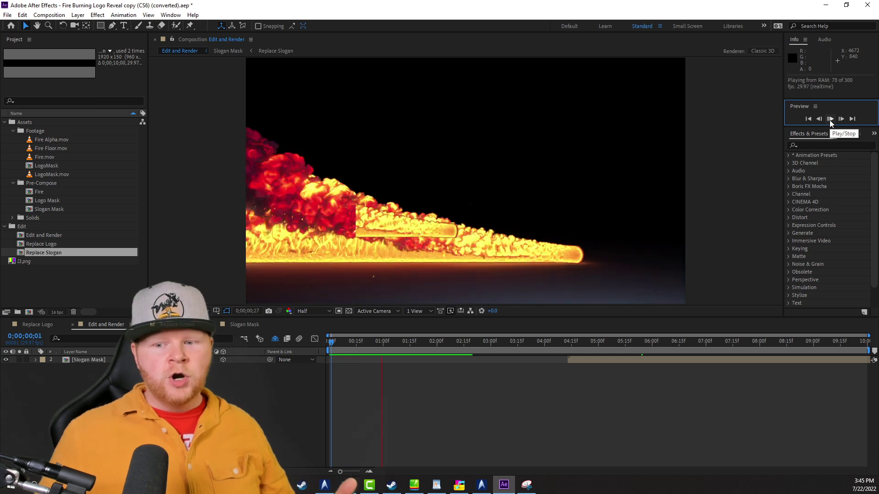
left_click(657, 190)
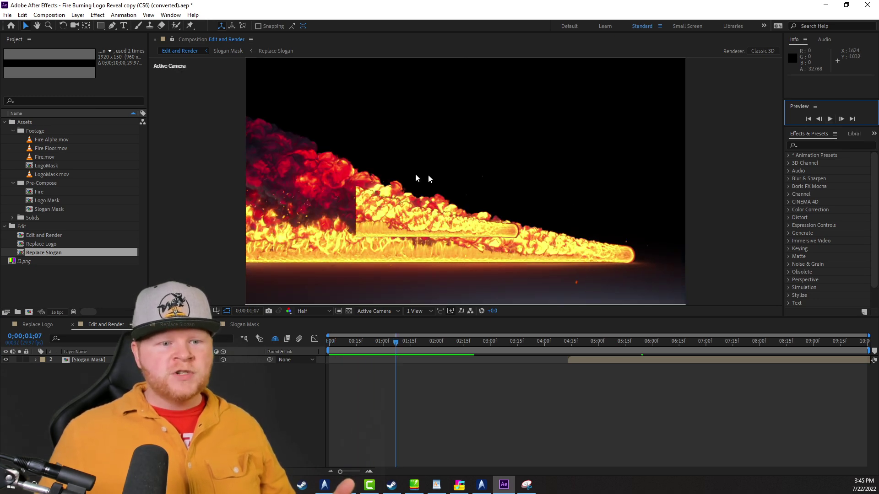
left_click(397, 219)
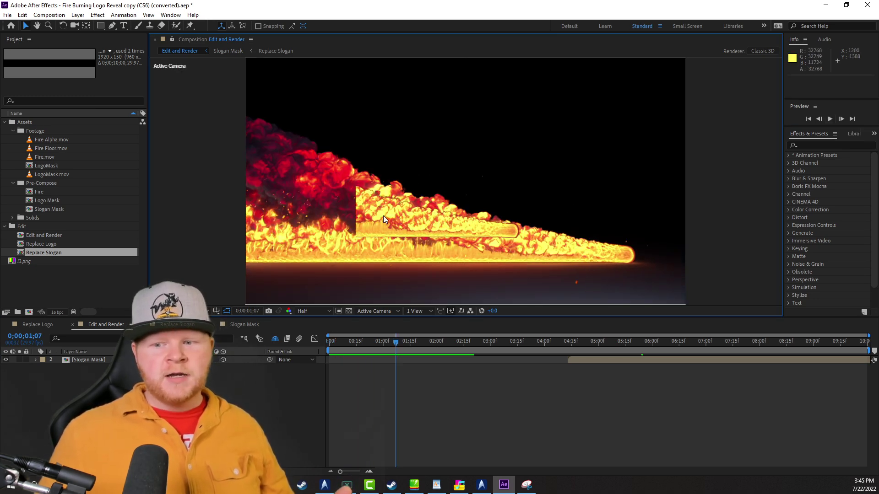
left_click(85, 167)
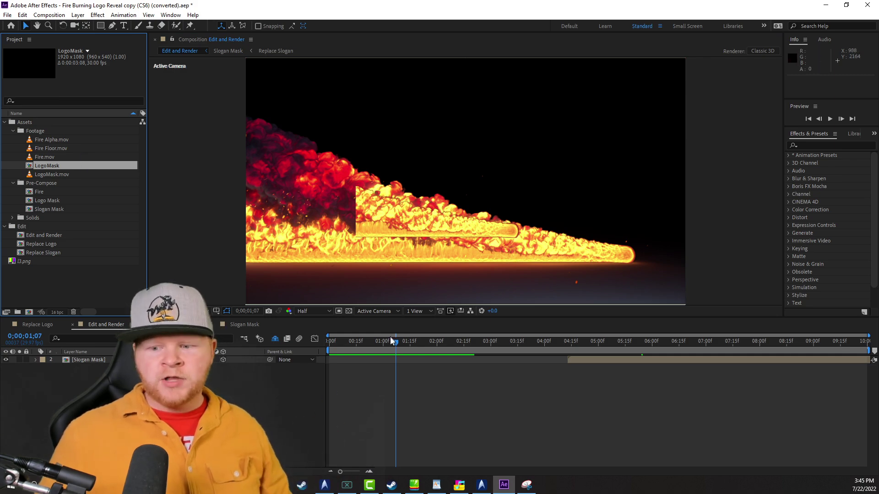
left_click_drag(391, 341, 330, 341)
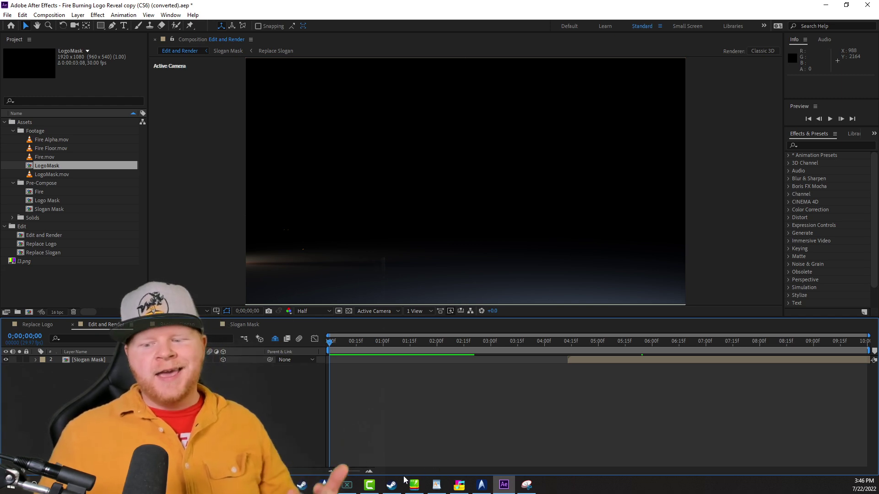
In Camtasia, browse the Media, Transitions and Animations panels.
left_click(370, 485)
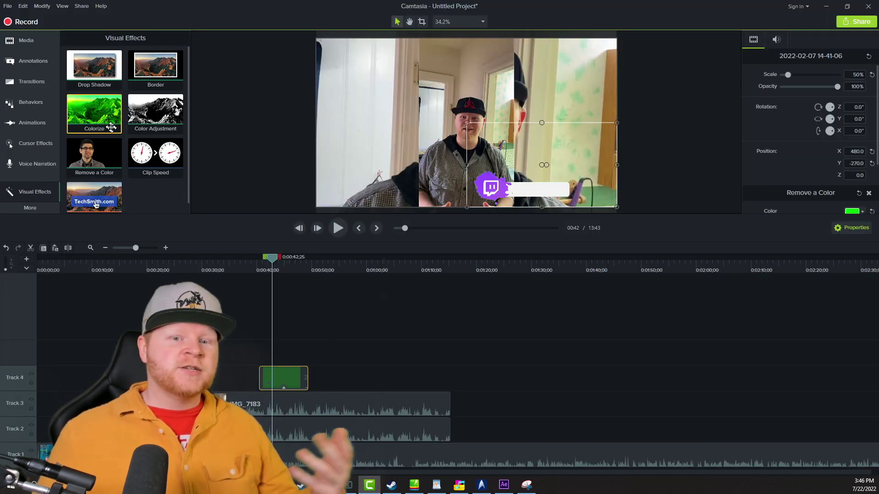
left_click(34, 40)
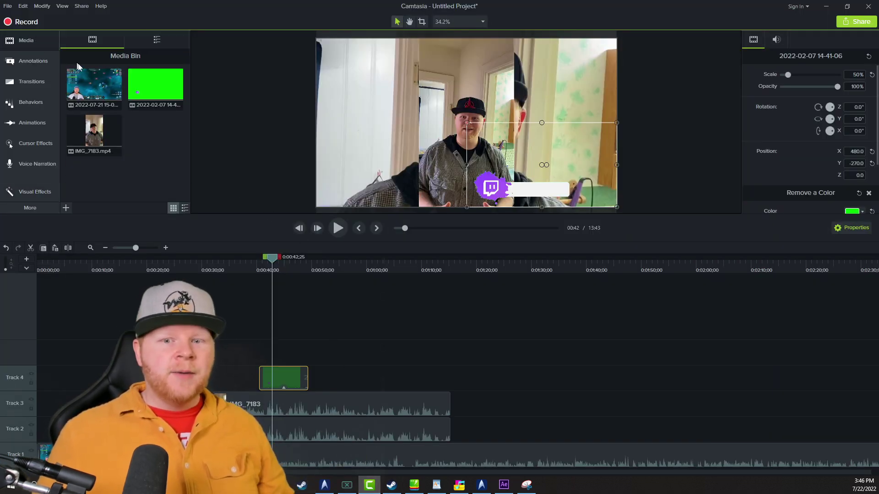
left_click(27, 82)
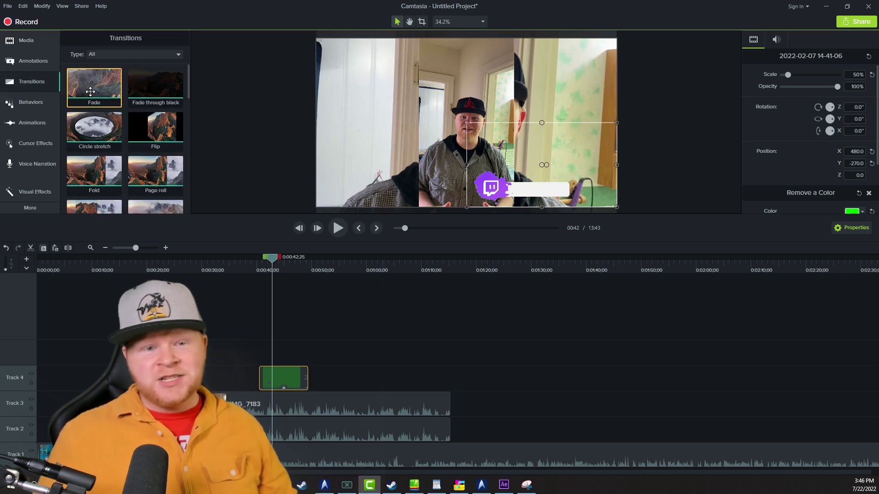
left_click(28, 123)
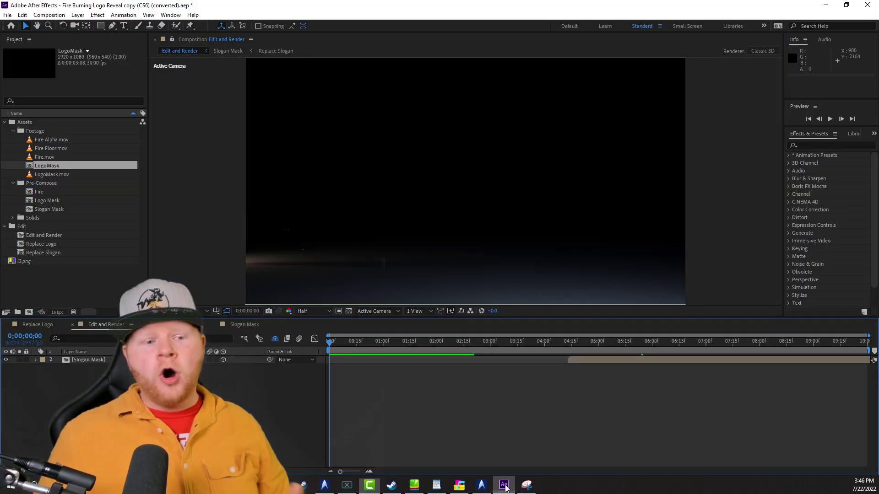
Switch to After Effects, briefly back to Camtasia, then return to the logo reveal project.
left_click(503, 485)
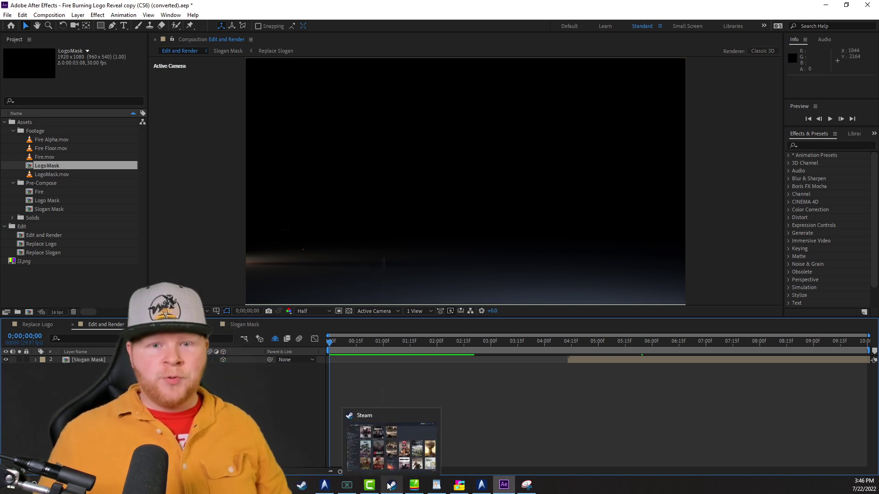
left_click(370, 485)
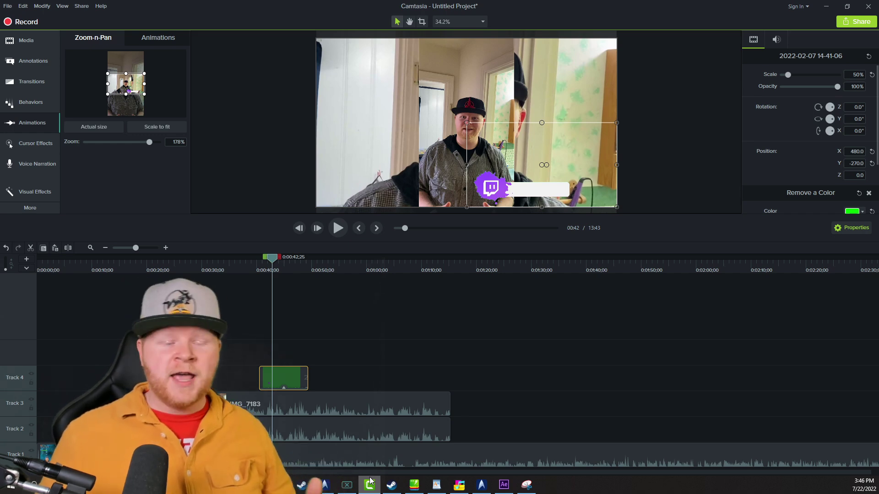
left_click(504, 486)
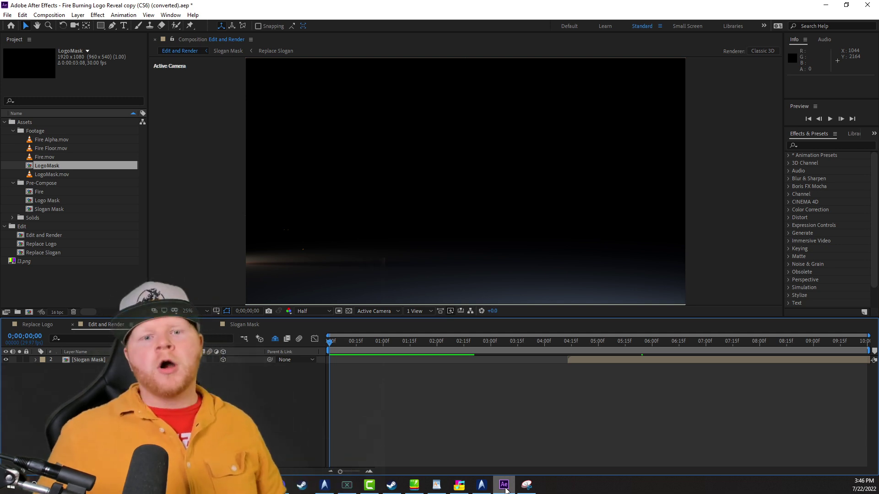
Bring Photoshop's Home screen forward from the taskbar.
mouse_move(481, 485)
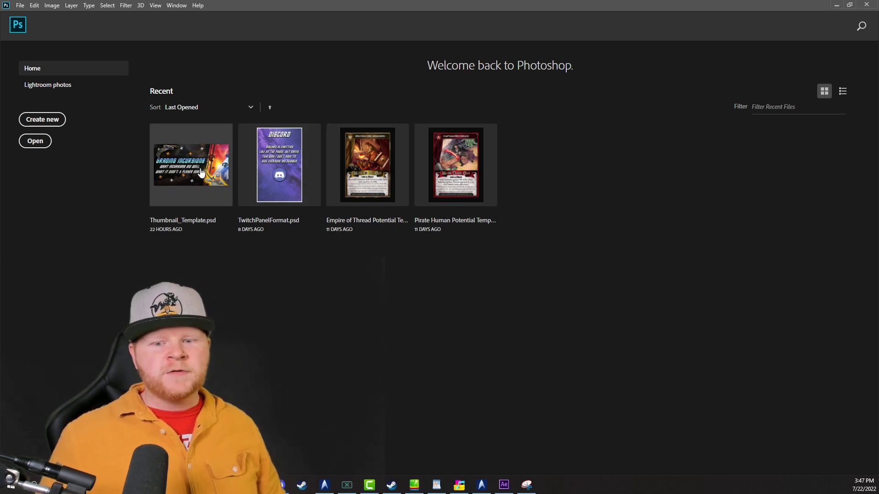
Open Thumbnail_Template.psd and toggle the D4 ship layer's visibility off and back on.
left_click(210, 125)
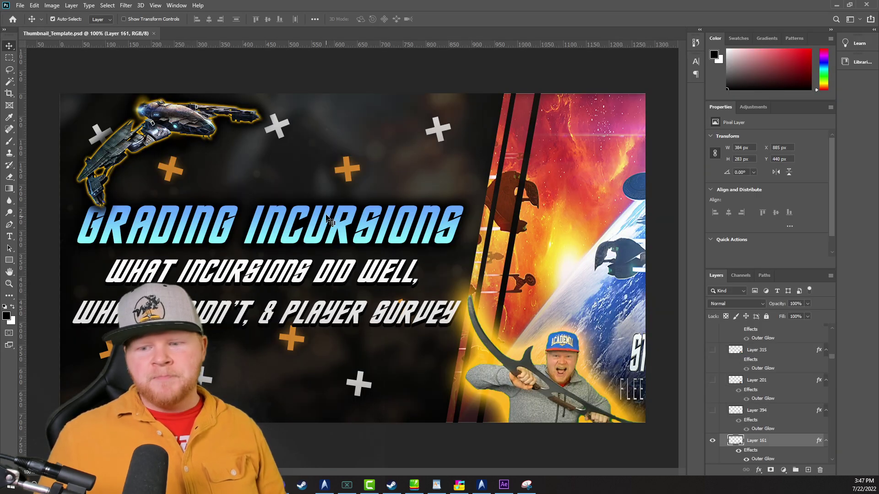
left_click(192, 129)
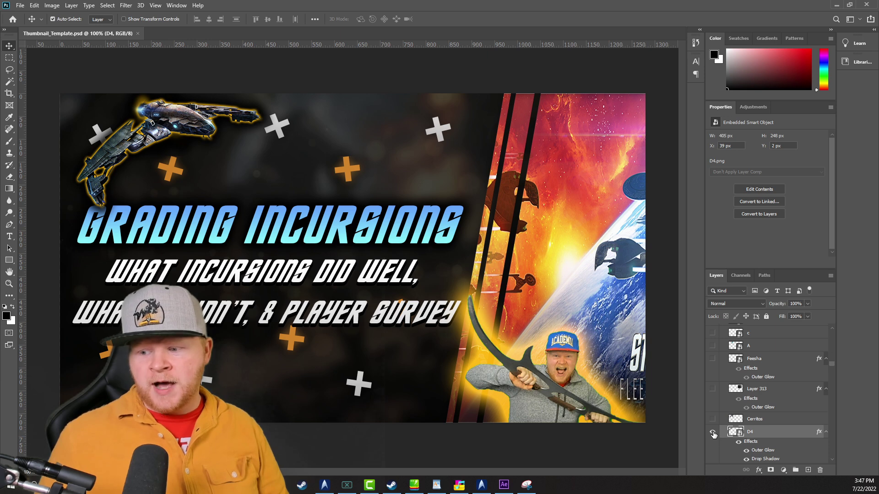
left_click(712, 433)
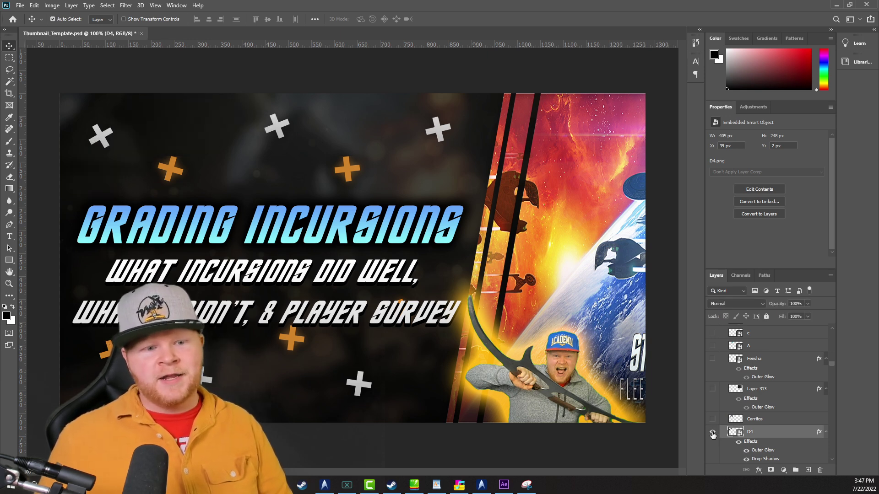
left_click(712, 432)
Select the Grading incursions title layer and open its Layer Style settings.
left_click(293, 234)
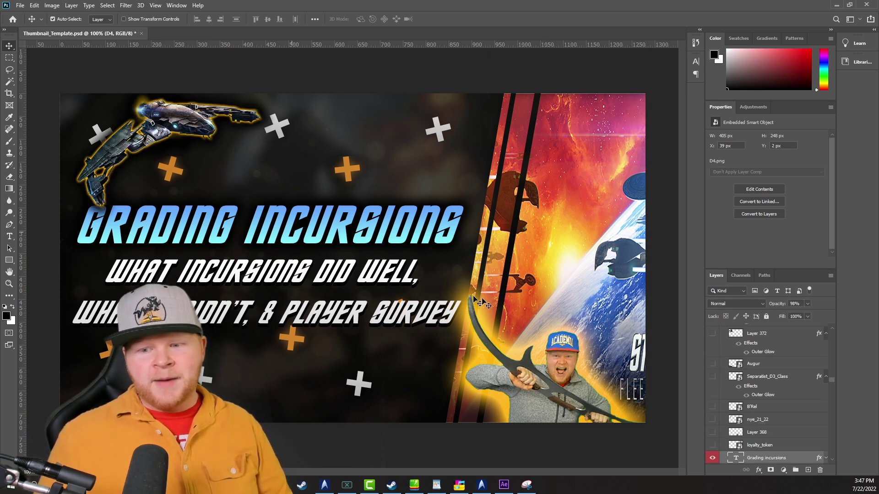
left_click(9, 236)
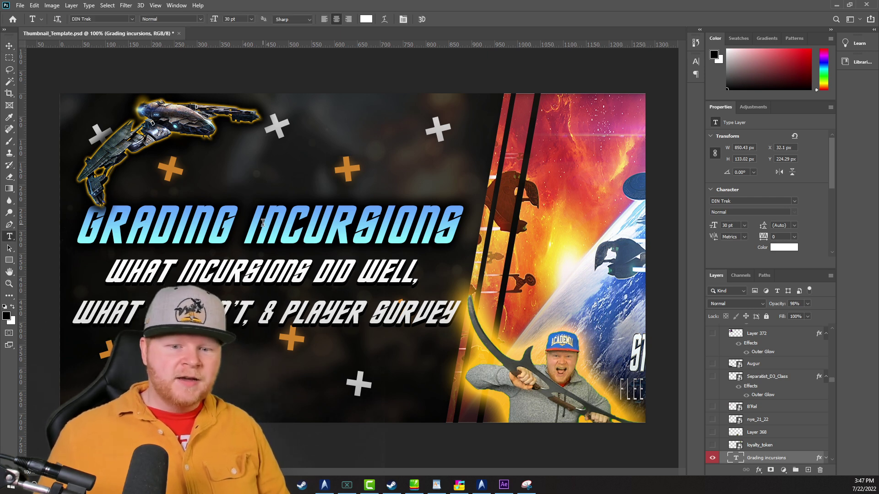
left_click(255, 226)
left_click(8, 46)
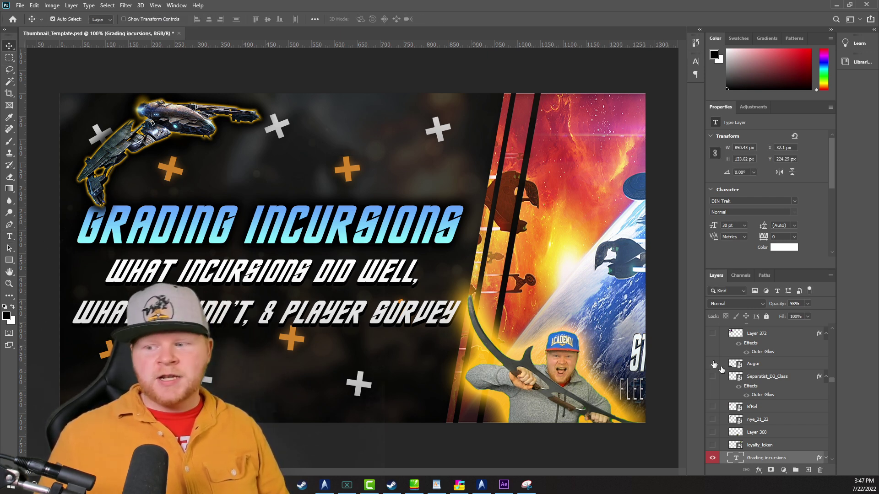
double_click(800, 460)
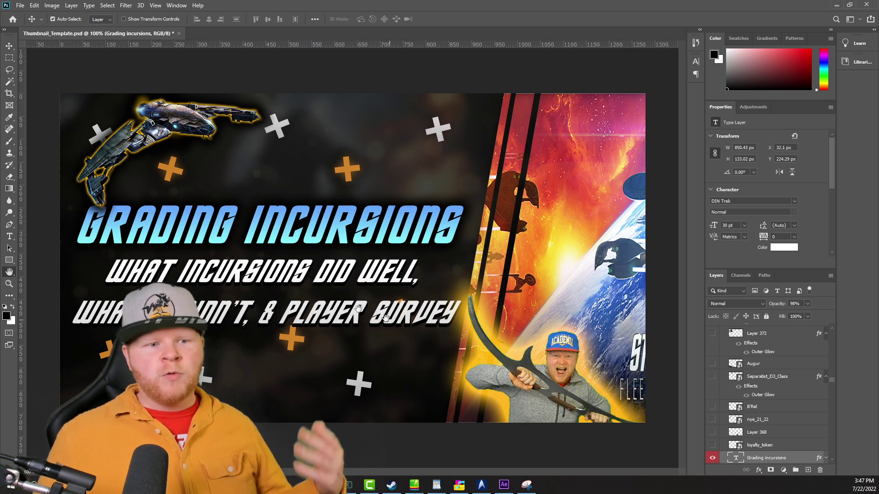
Try a red Color Overlay on the title, remove it, review the blue Gradient Overlay, and confirm.
left_click_drag(276, 103, 478, 97)
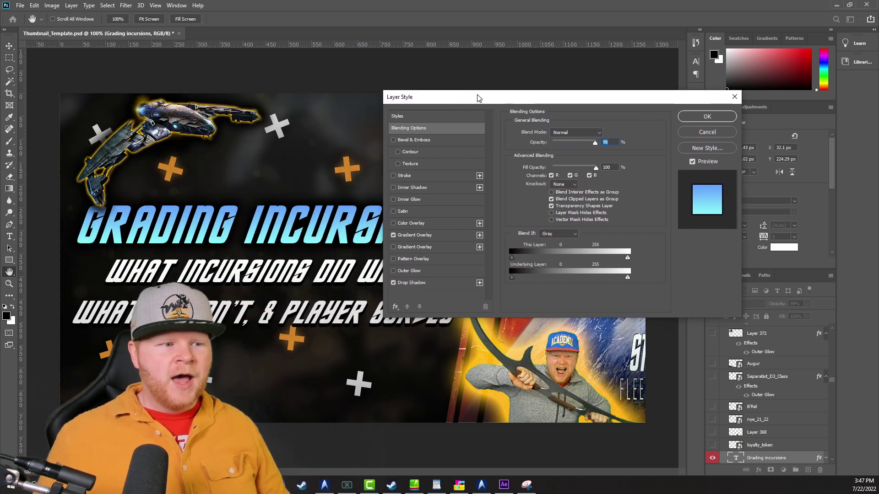
left_click(393, 223)
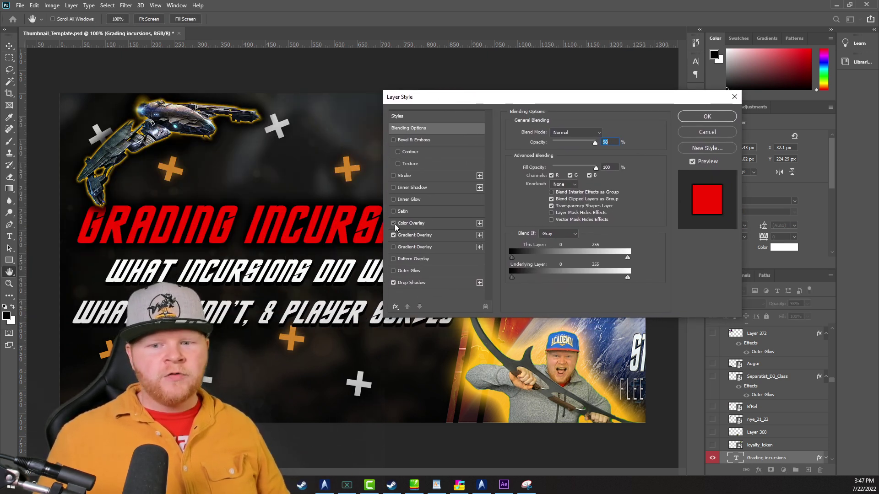
left_click(394, 224)
left_click(429, 235)
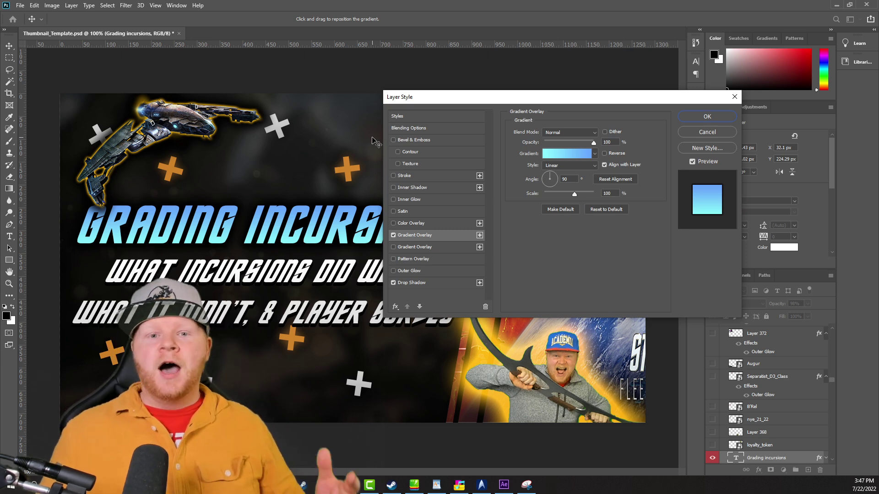
left_click(707, 133)
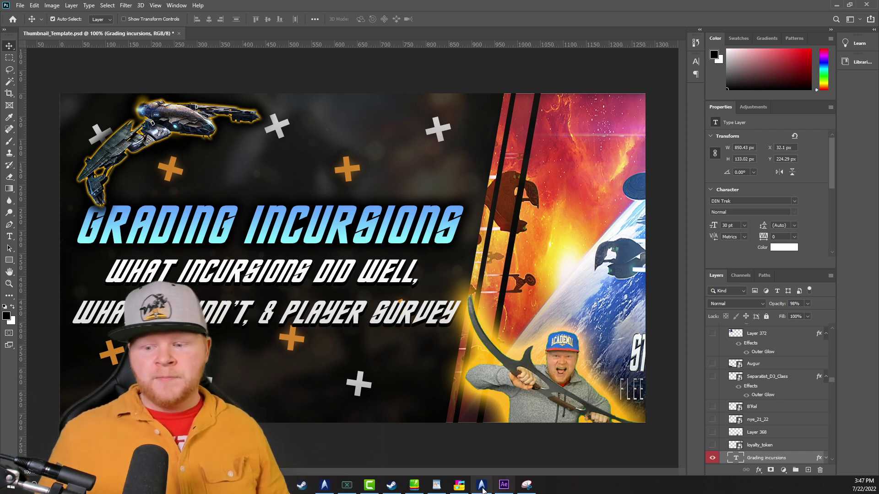
Jump the After Effects fire reveal to 0;00;00;23, then switch windows from the taskbar.
left_click(505, 489)
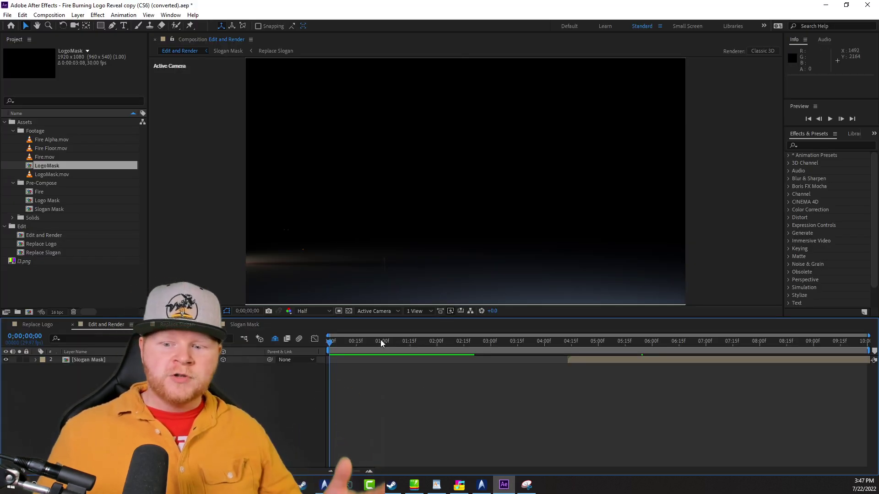
left_click(372, 353)
left_click(369, 485)
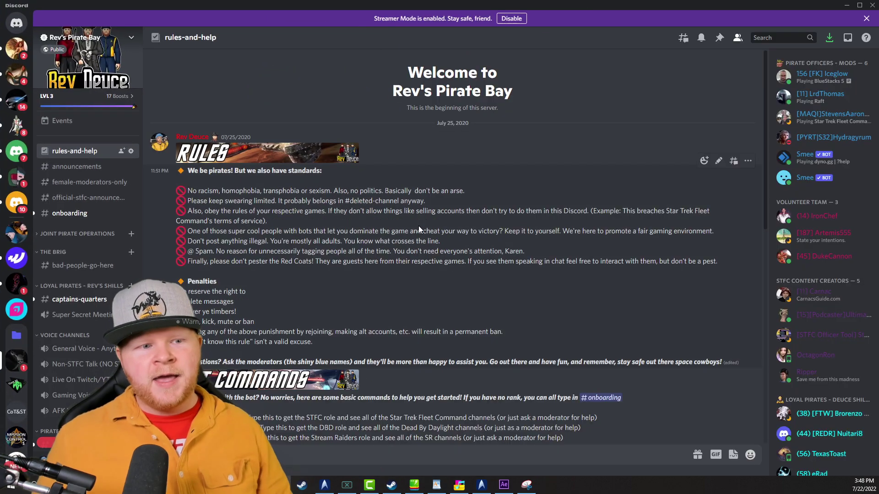
Scroll through the rules-and-help channel and expand the server folder to show its servers.
scroll(419, 227, "down", 5)
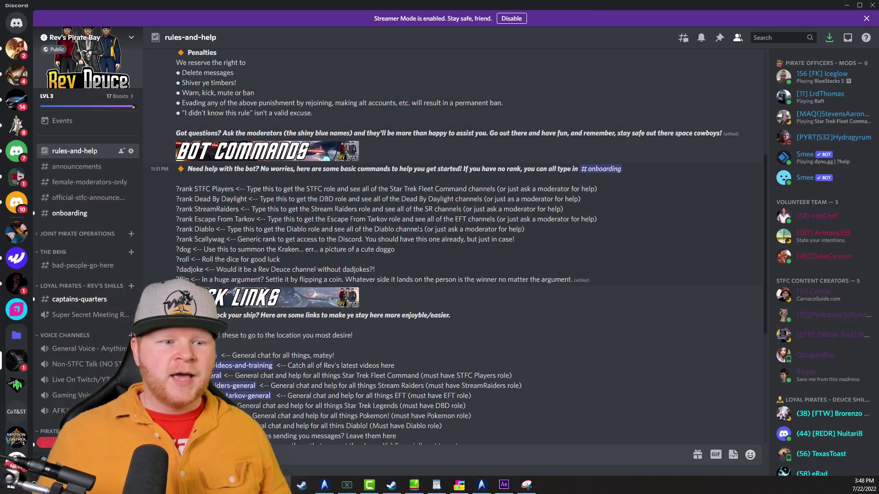
scroll(418, 226, "up", 4)
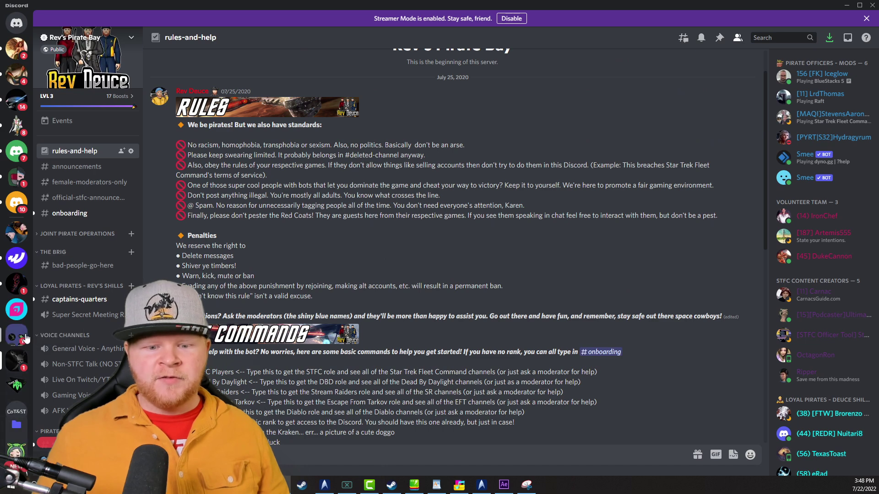
left_click(25, 338)
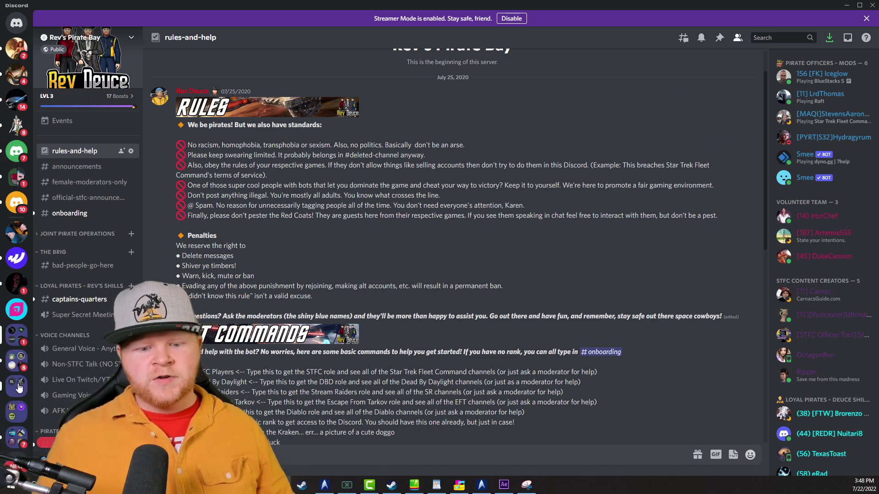
Claim the Pokemon Go role, then minimize Discord back to Camtasia.
scroll(16, 417, "down", 3)
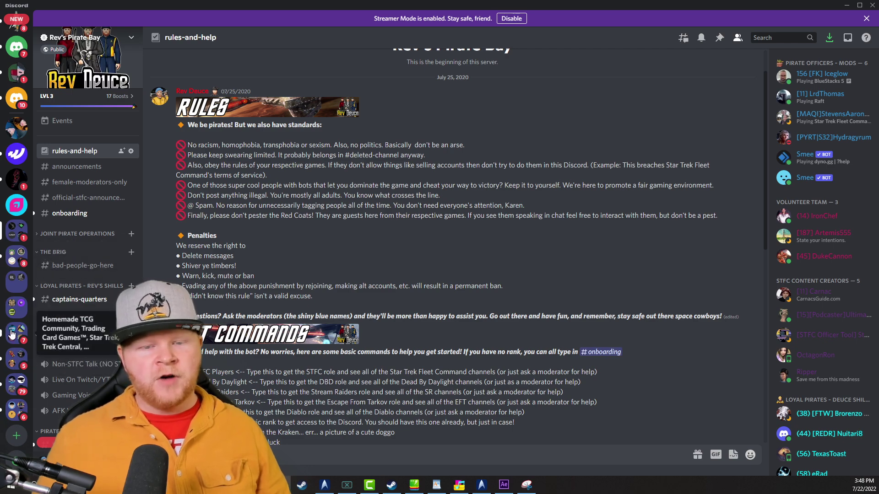
scroll(14, 334, "up", 3)
scroll(373, 309, "down", 10)
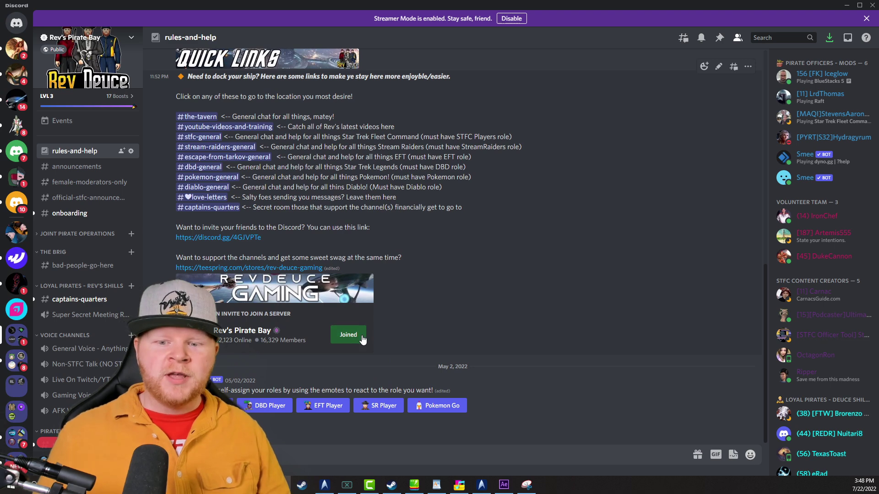
left_click(438, 407)
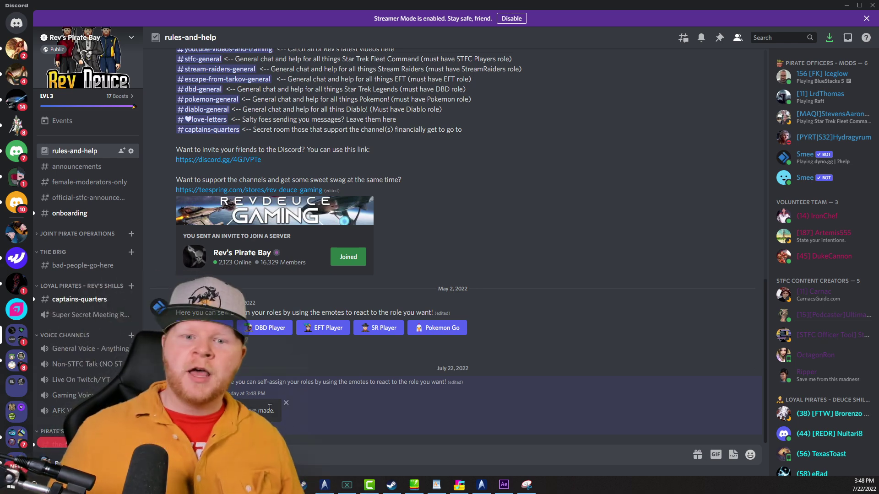
left_click(847, 5)
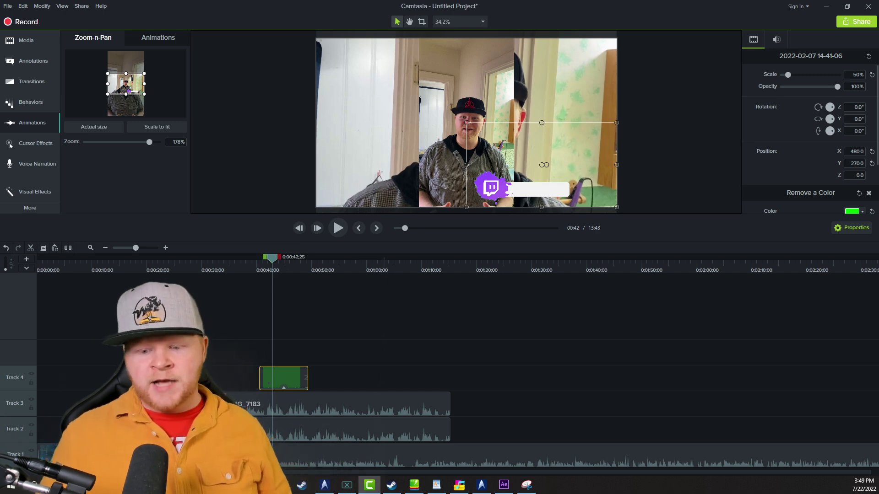
Bring up the Grading Incursions thumbnail's layers in Photoshop, then cycle through After Effects and Camtasia.
key("alt+Tab")
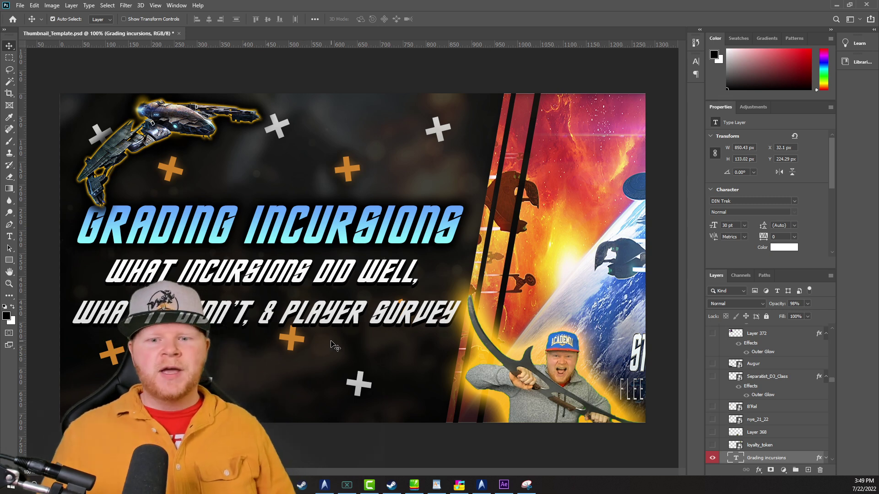
scroll(817, 372, "down", 4)
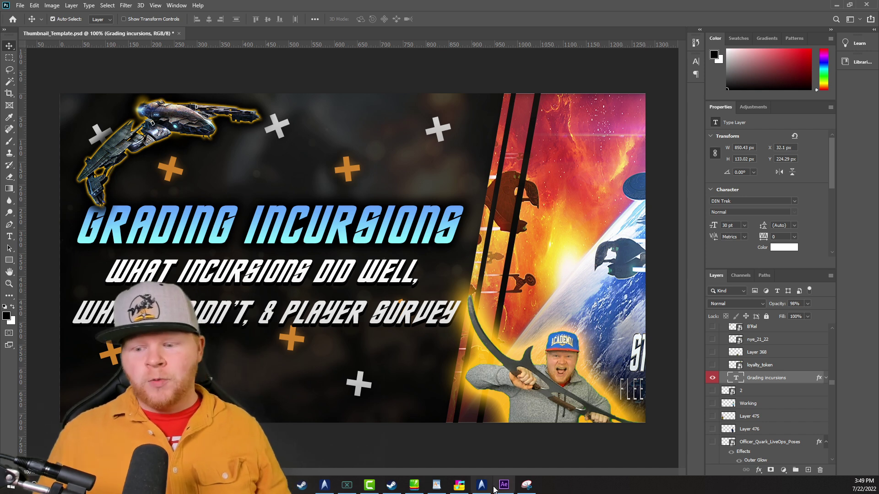
left_click(503, 487)
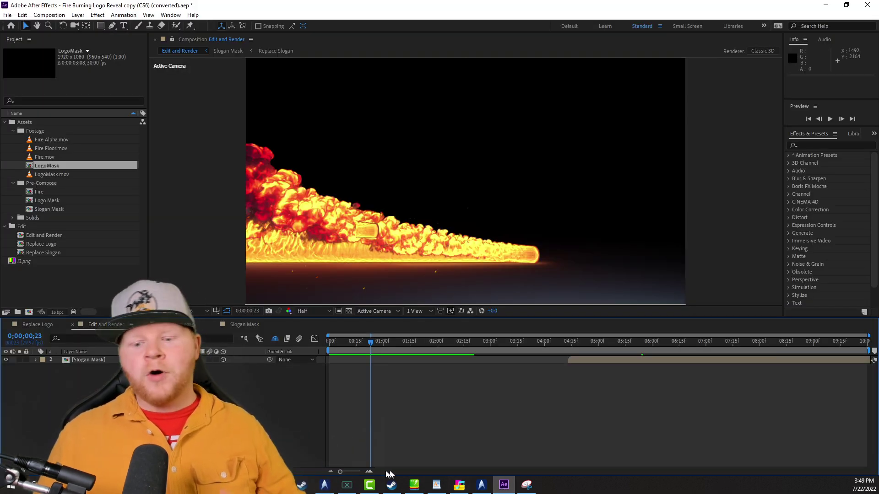
left_click(371, 485)
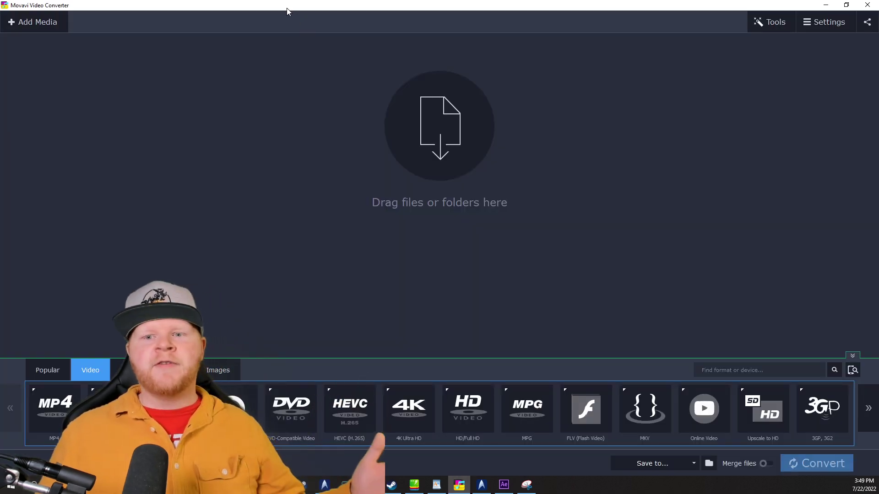
Shrink the Movavi window, shift it right, and add IMG_7183.MOV to check its MP4 presets.
double_click(293, 14)
left_click_drag(315, 41, 369, 42)
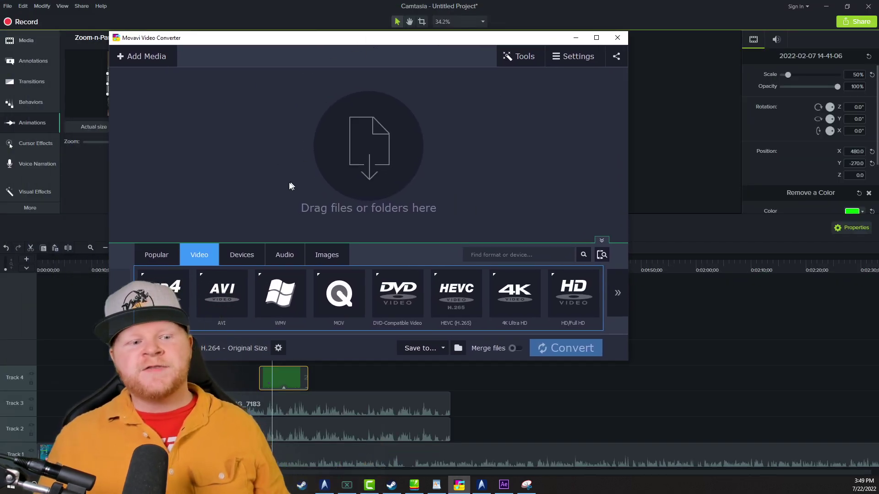
left_click_drag(280, 41, 324, 41)
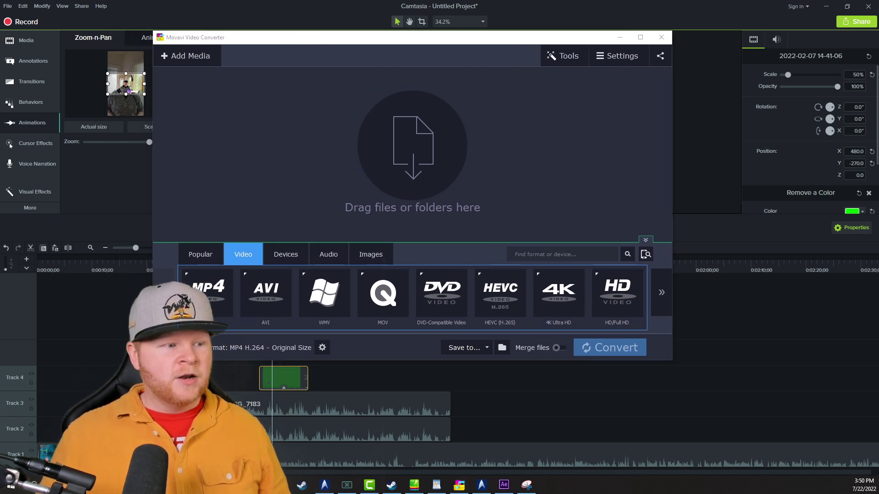
left_click_drag(202, 302, 321, 158)
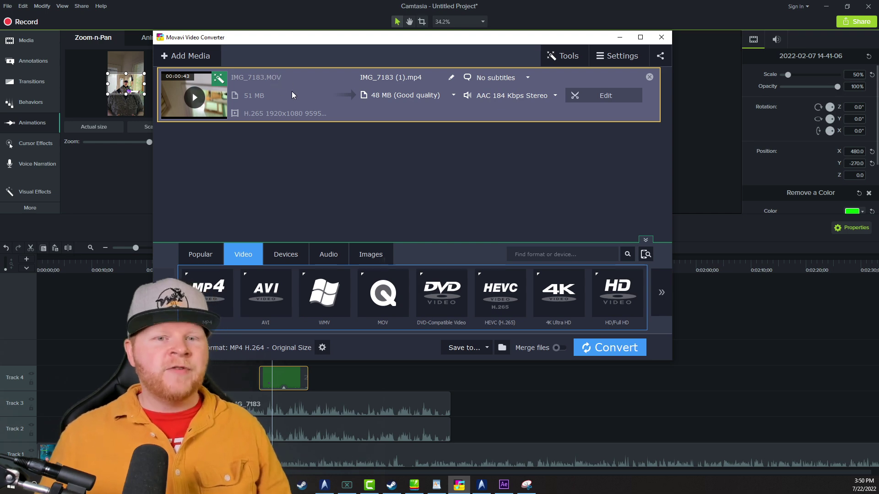
left_click(217, 298)
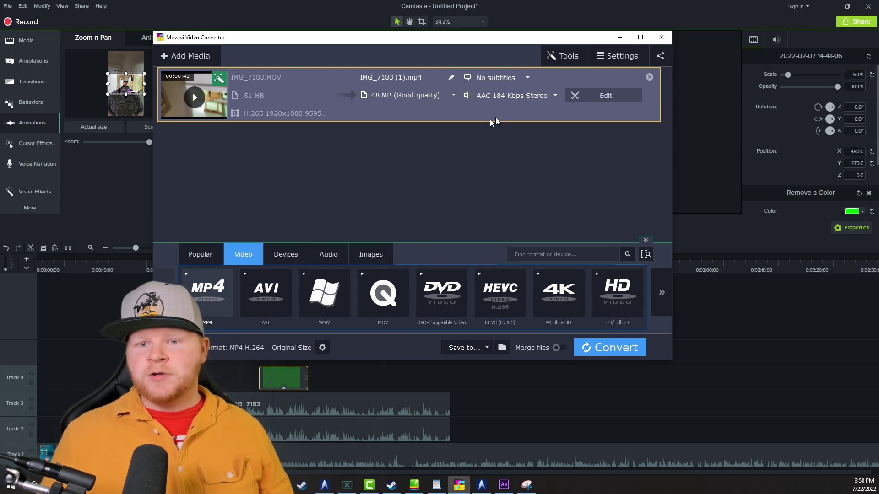
Refocus the converter and move Audacity's window over it.
left_click(289, 433)
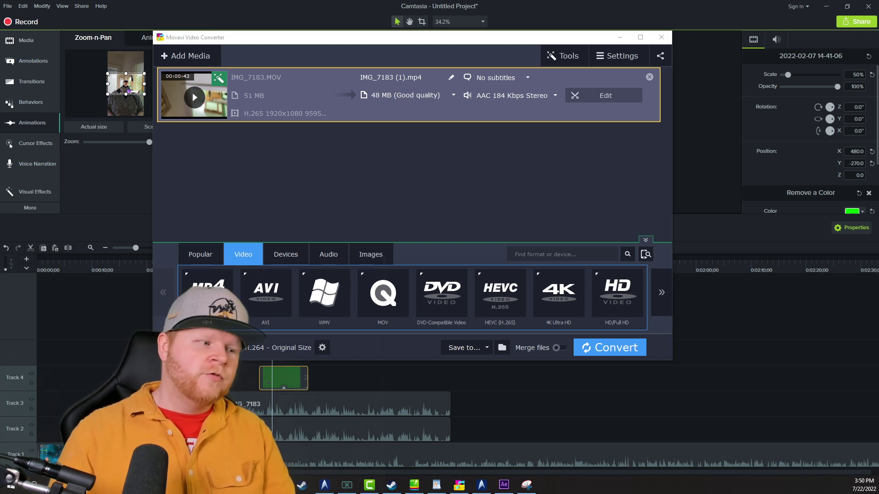
key("alt+Tab")
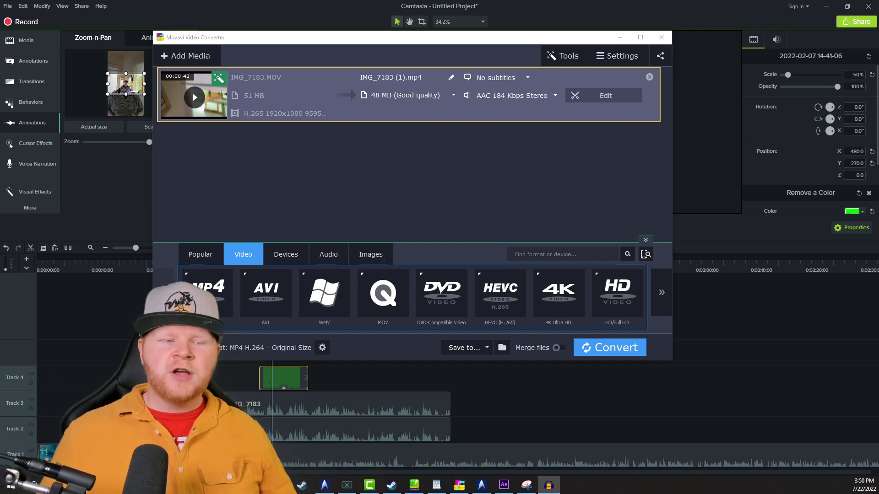
left_click_drag(534, 83, 556, 92)
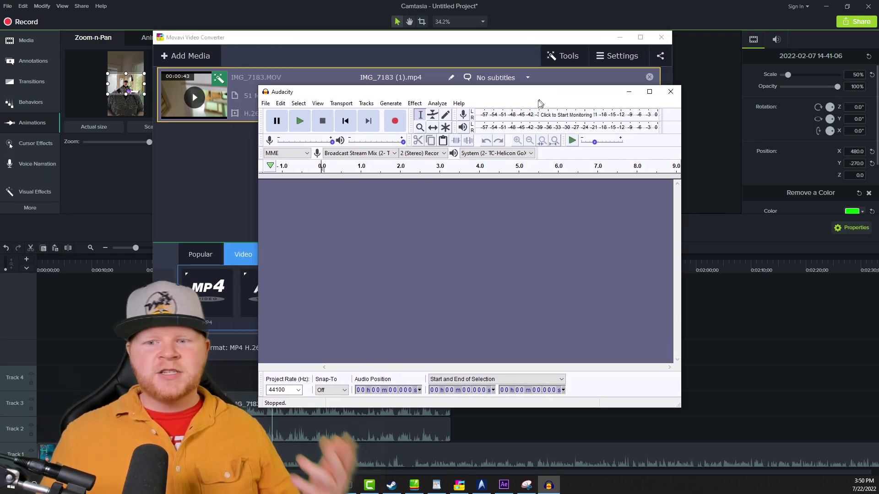
Record about 6.5 seconds of stereo audio, then close Audacity without saving.
left_click(395, 122)
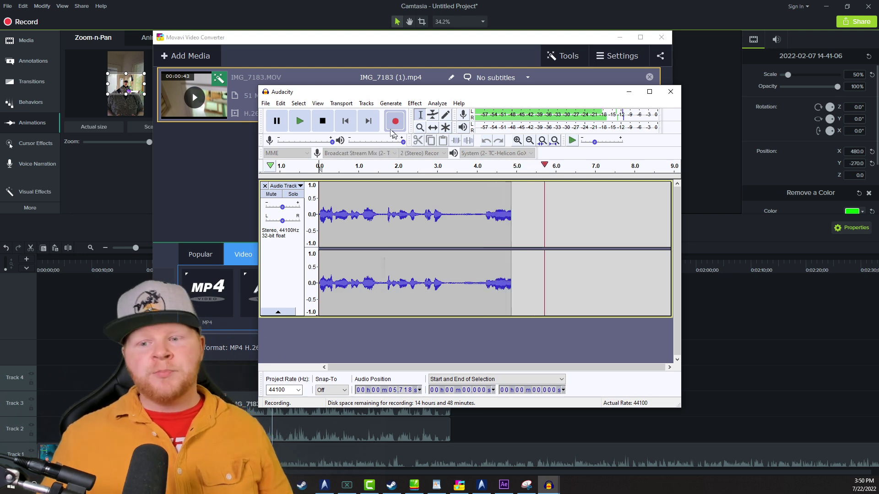
left_click(323, 122)
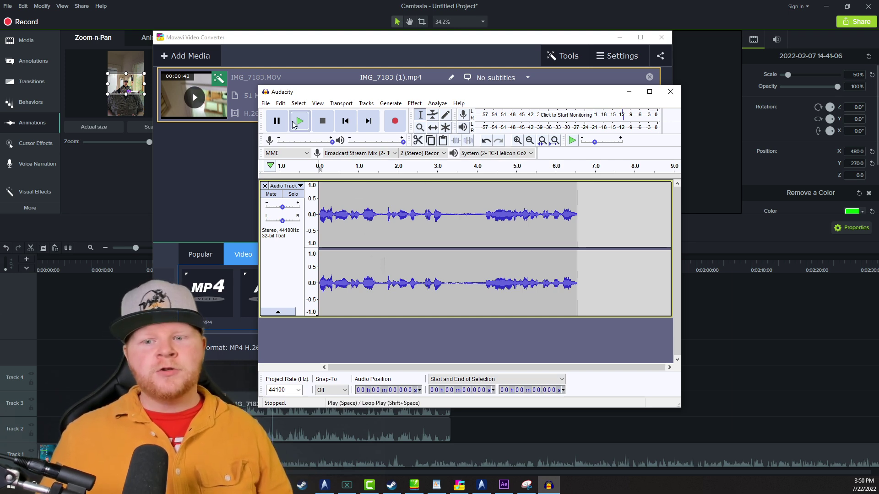
left_click(671, 92)
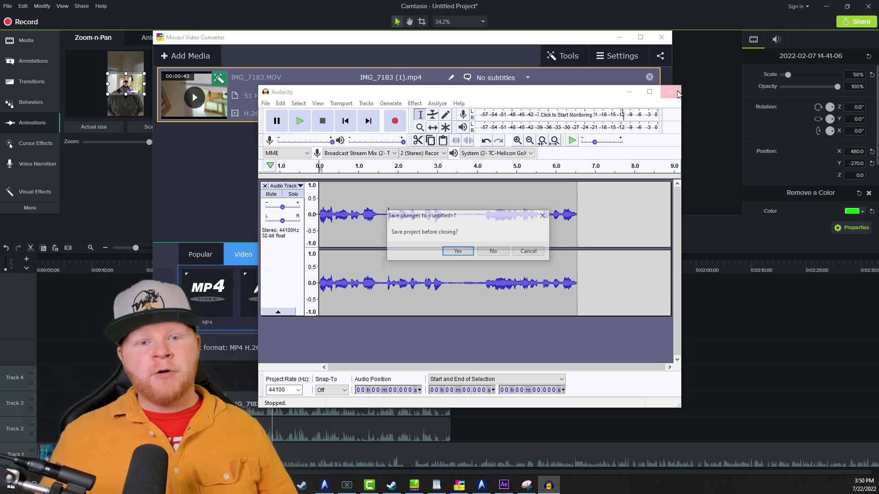
left_click(493, 252)
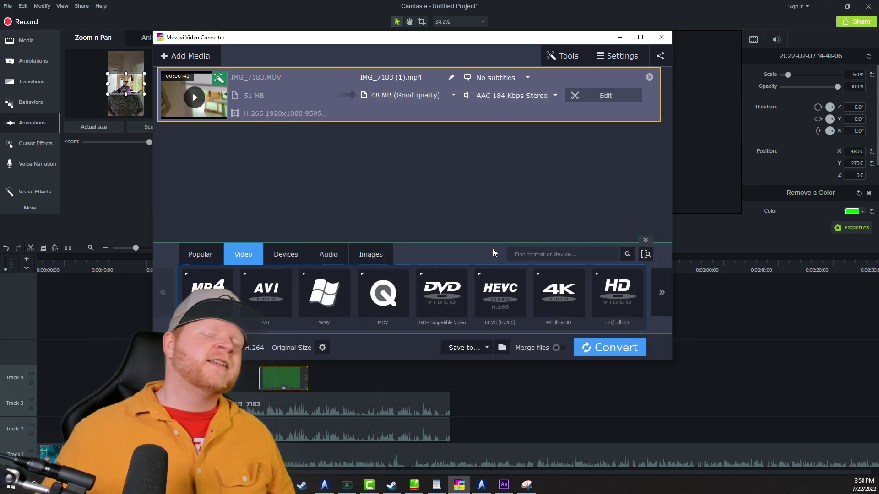
Bring Camtasia forward to view the Annotations callout styles, then switch to After Effects.
left_click(232, 367)
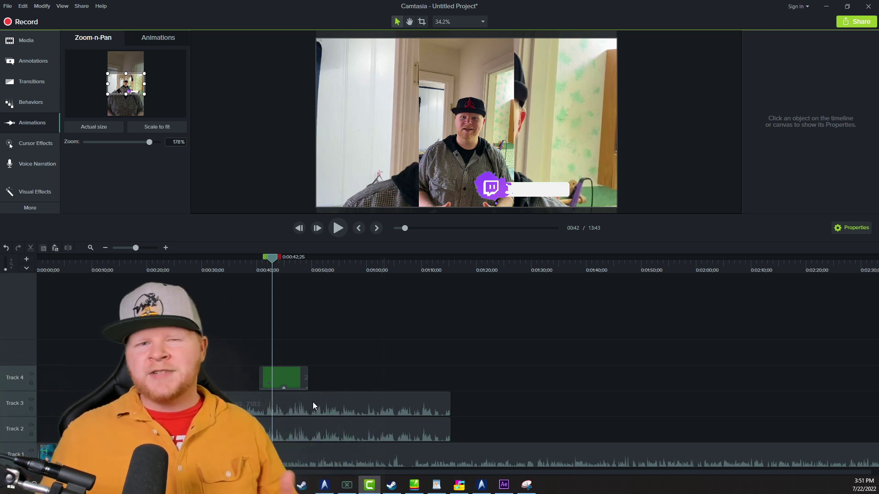
left_click(37, 65)
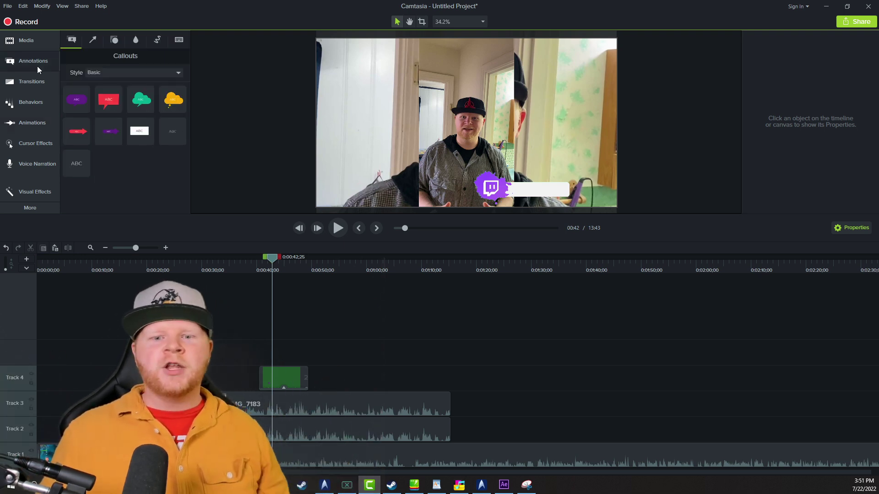
left_click(504, 485)
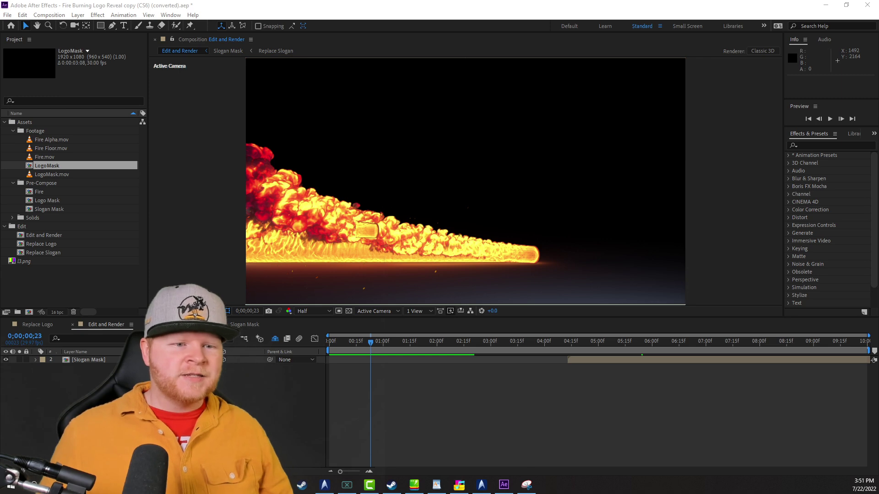
Move GoXLR right, review its mixer and effects settings, then return to After Effects.
key("alt+Tab")
left_click_drag(152, 15, 424, 22)
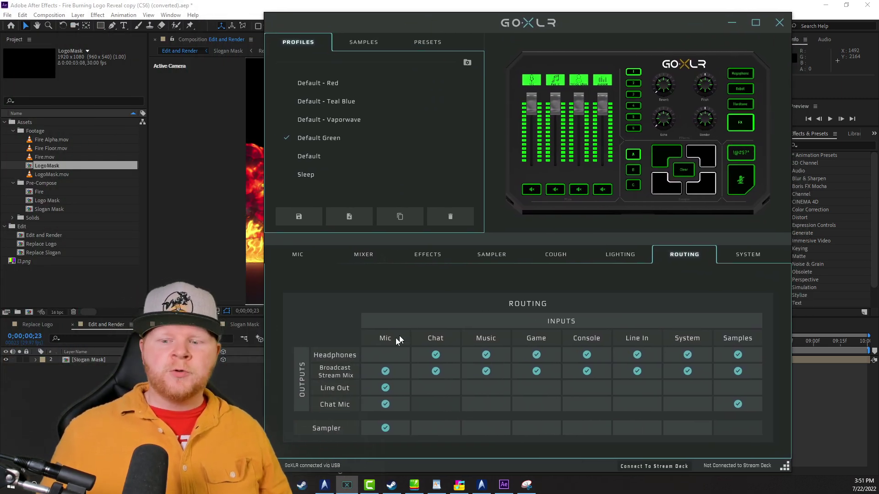
left_click(367, 257)
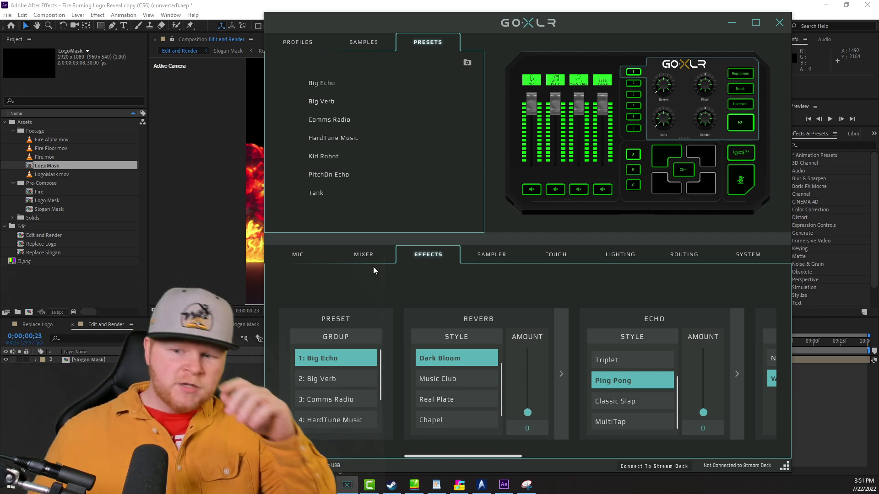
left_click(372, 259)
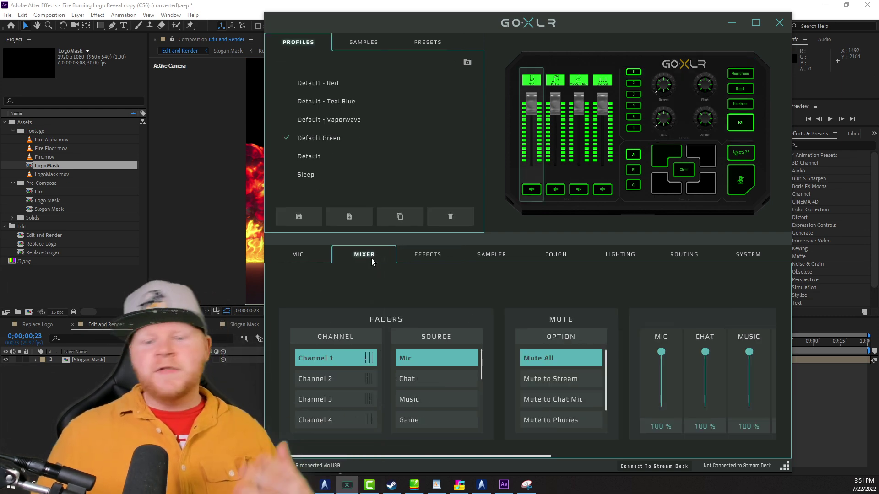
left_click(207, 223)
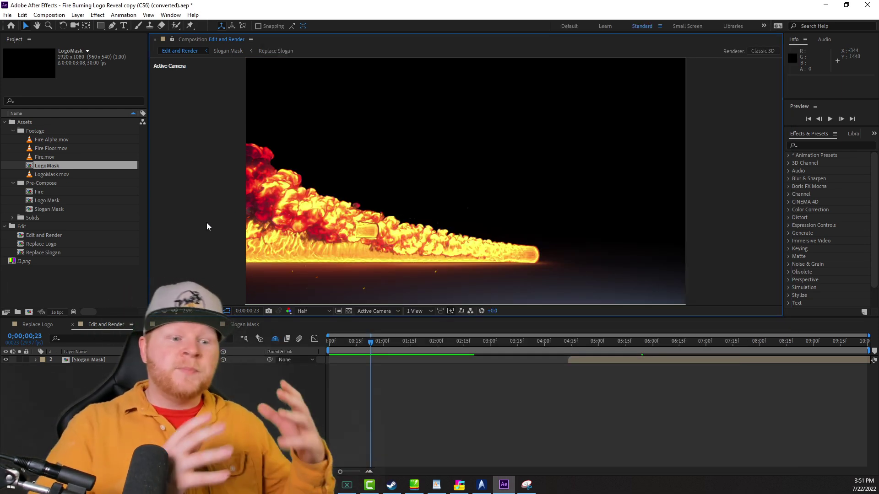